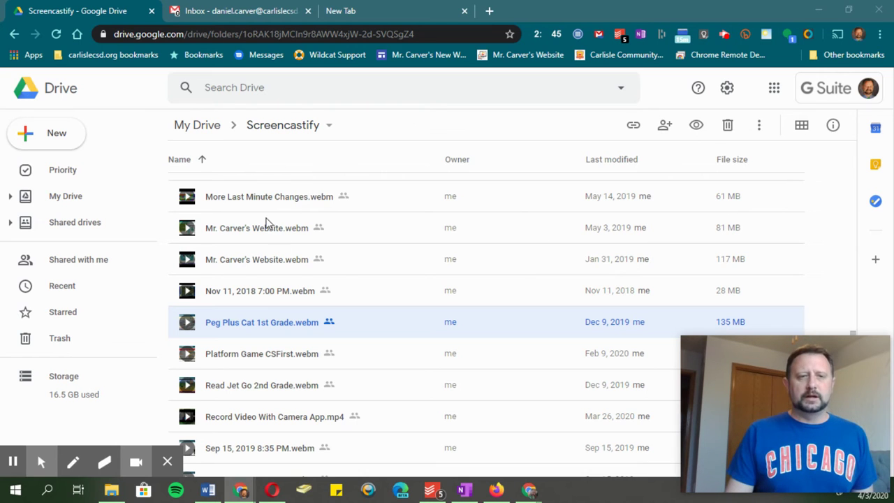
Turn on link sharing for Peg Plus Cat 1st Grade.webm via Share and copy its link.
{"action": "left_click", "coordinate": [41, 462]}
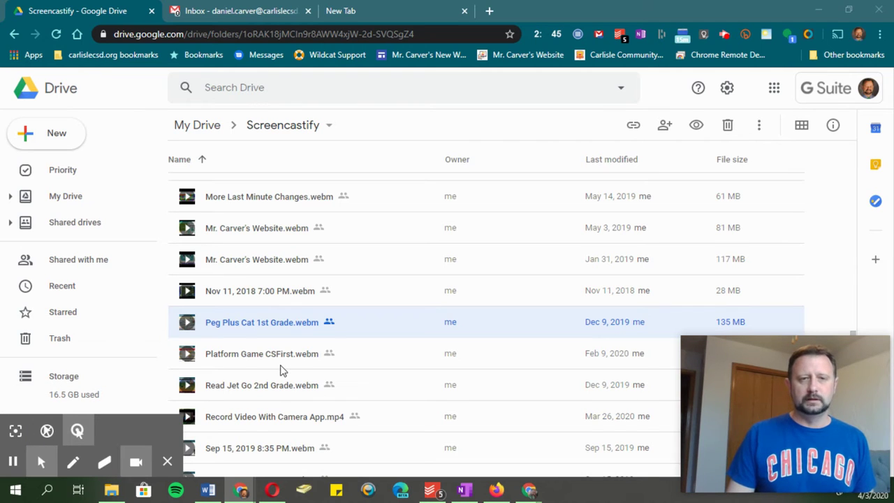
{"action": "scroll", "coordinate": [281, 364], "scroll_direction": "down", "scroll_amount": 2}
{"action": "scroll", "coordinate": [297, 360], "scroll_direction": "up", "scroll_amount": 1}
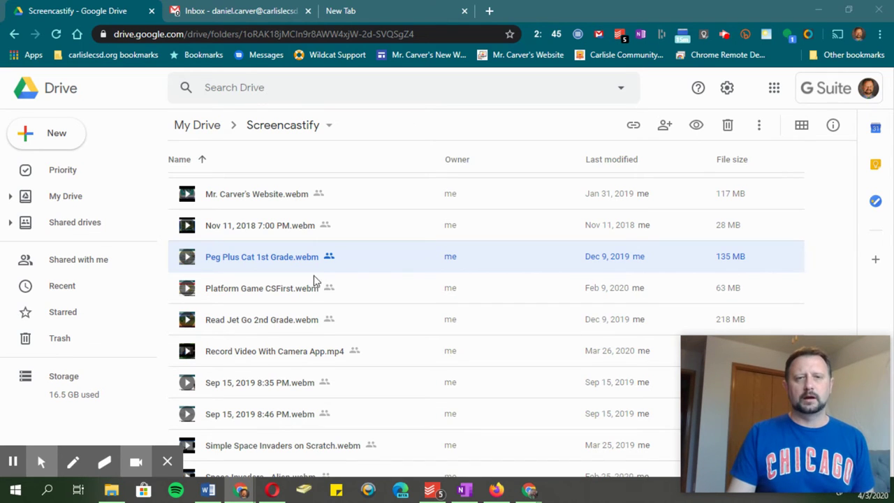
{"action": "right_click", "coordinate": [366, 262]}
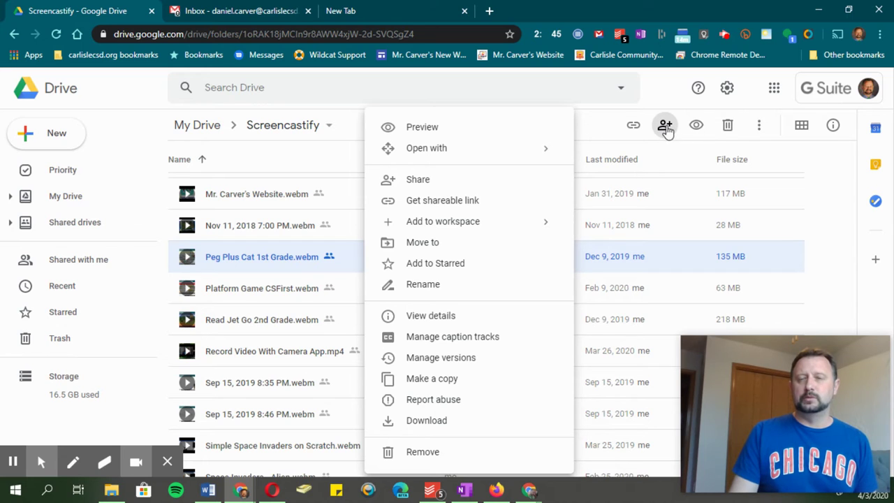
{"action": "left_click", "coordinate": [455, 182]}
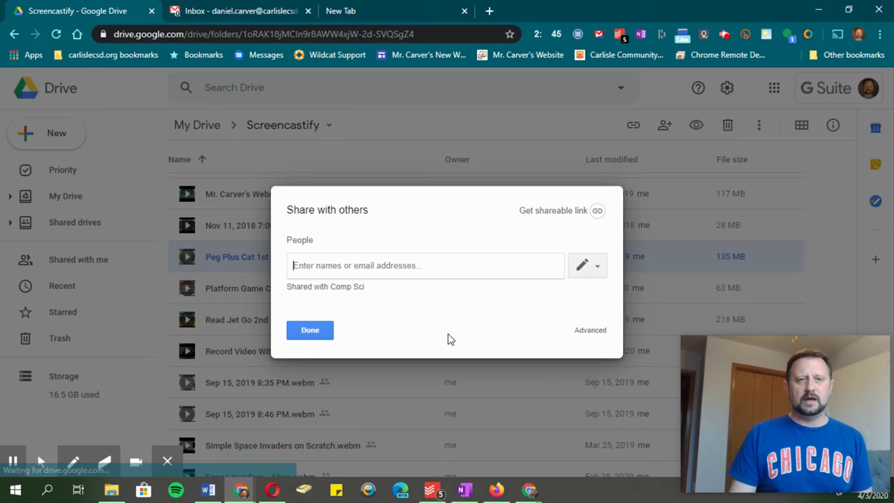
{"action": "mouse_move", "coordinate": [41, 461]}
{"action": "left_click", "coordinate": [16, 431]}
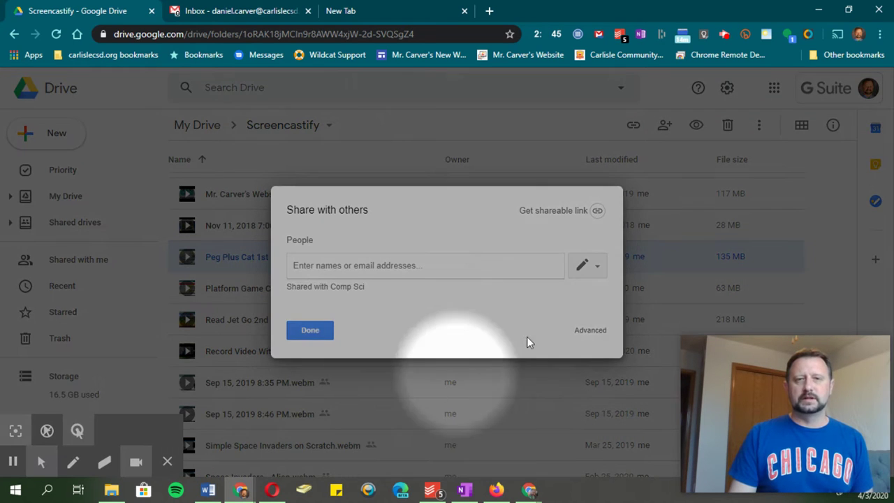
{"action": "left_click", "coordinate": [561, 219]}
{"action": "left_click", "coordinate": [560, 219]}
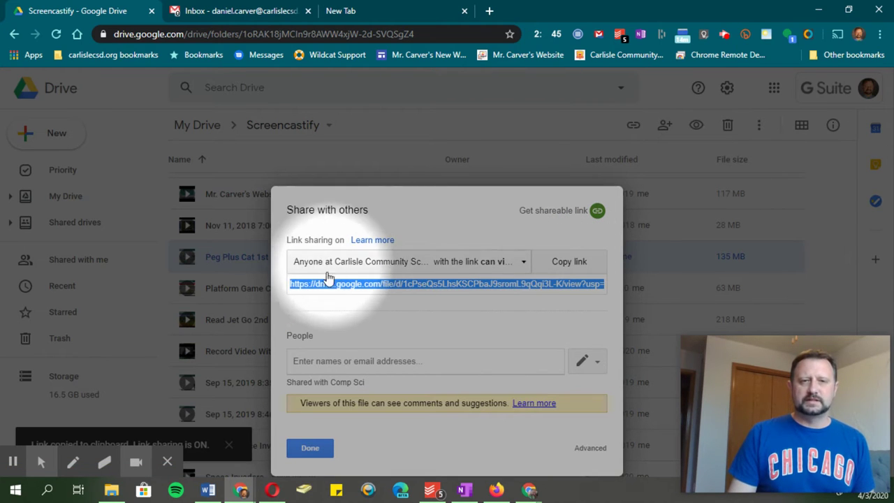
Open the full link-sharing options and choose 'On - Public on the web'.
{"action": "left_click", "coordinate": [407, 265]}
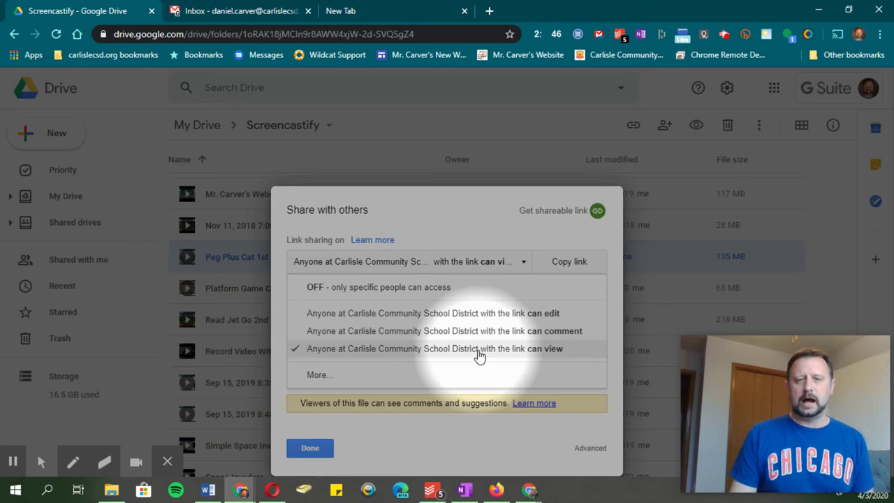
{"action": "left_click", "coordinate": [320, 381]}
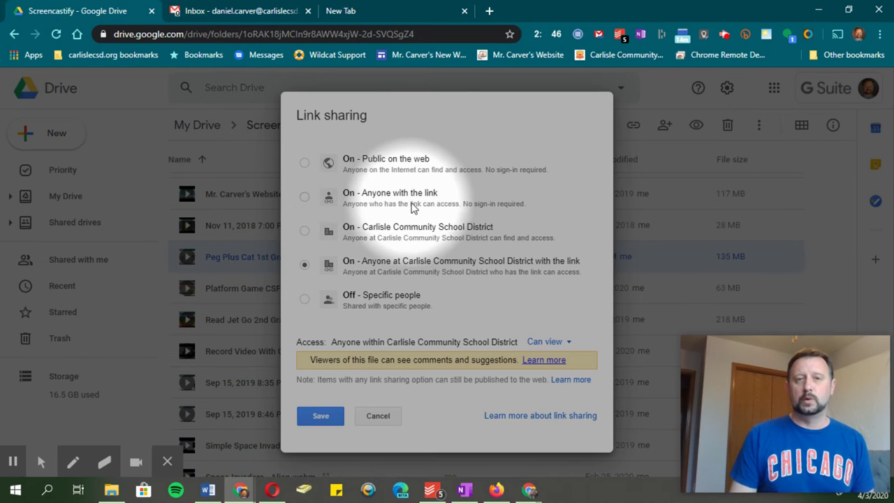
{"action": "left_click", "coordinate": [361, 168]}
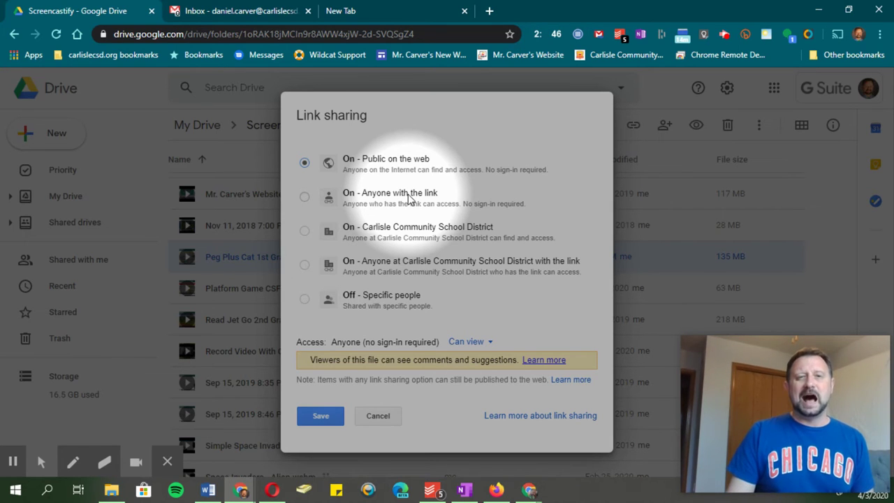
Switch the video's link sharing to 'On - Anyone with the link'.
{"action": "left_click", "coordinate": [409, 197]}
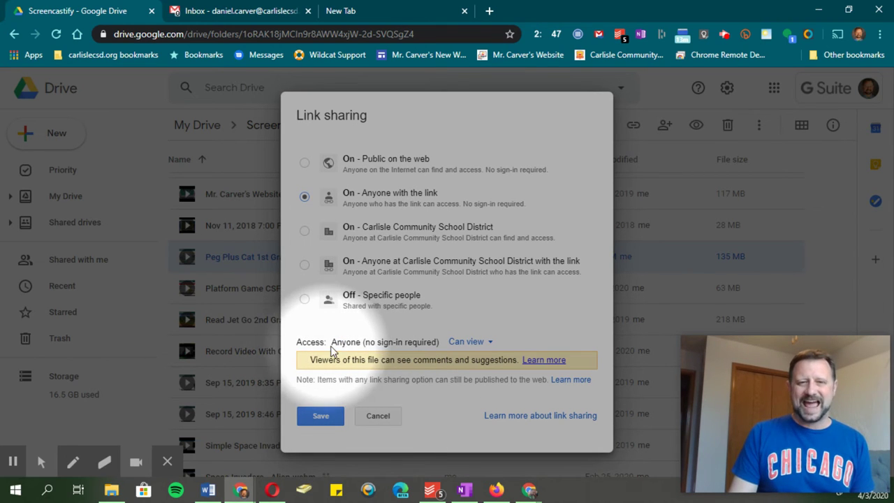
Keep link holders' access at Can view and save the sharing setting.
{"action": "left_click", "coordinate": [457, 346]}
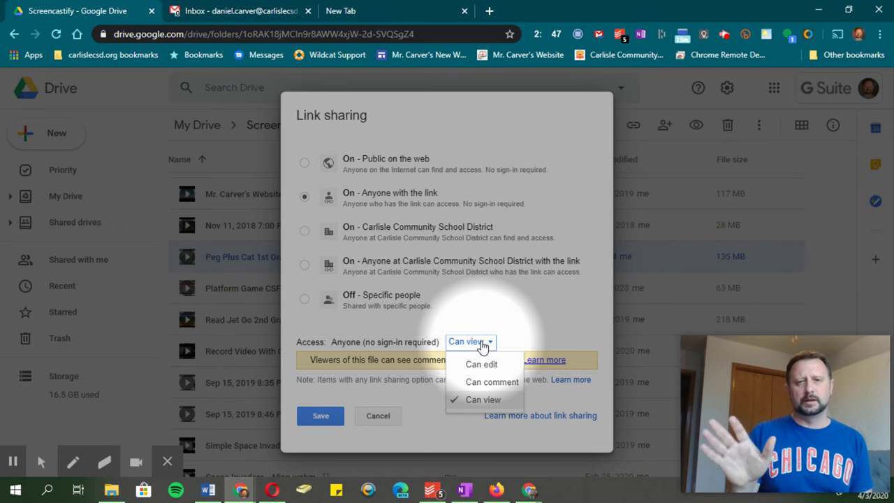
{"action": "left_click", "coordinate": [489, 400]}
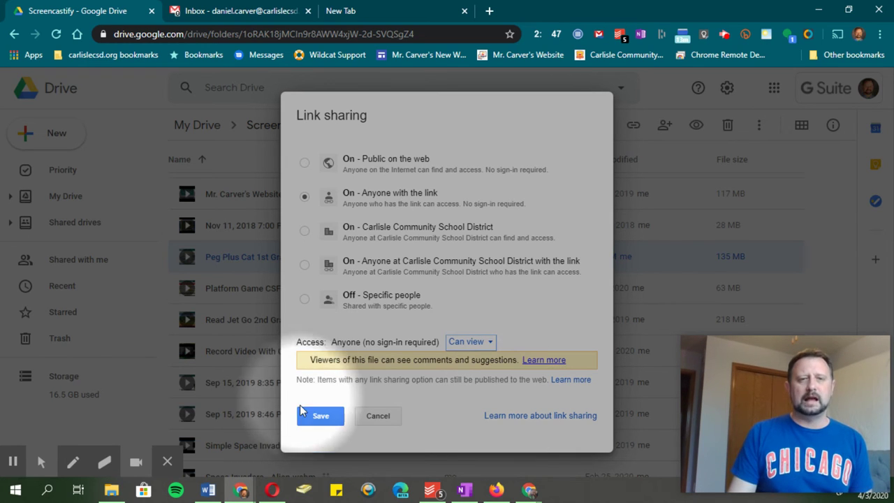
{"action": "left_click", "coordinate": [322, 417]}
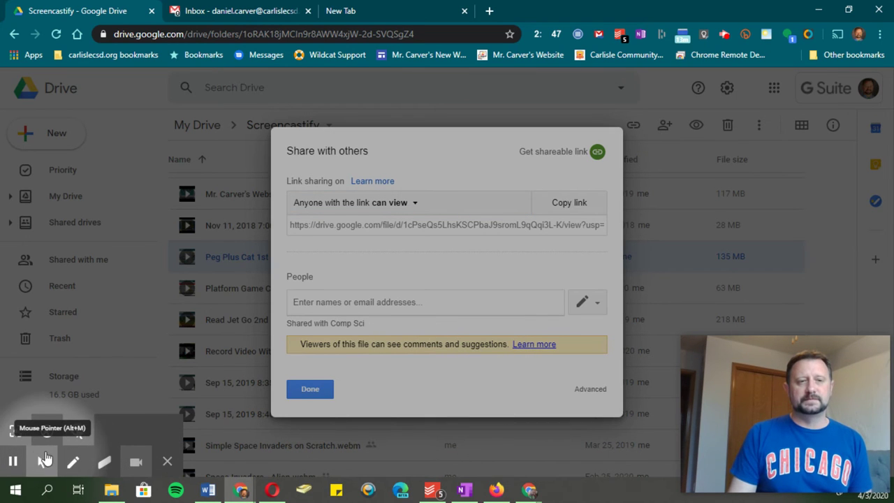
Copy the video's link, close the sharing settings with Done, and go to the Gmail draft.
{"action": "left_click", "coordinate": [16, 431]}
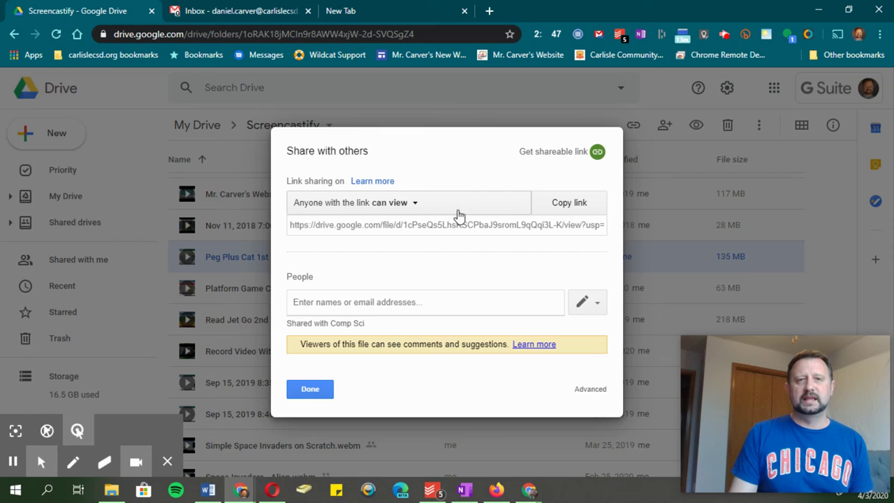
{"action": "left_click", "coordinate": [566, 211]}
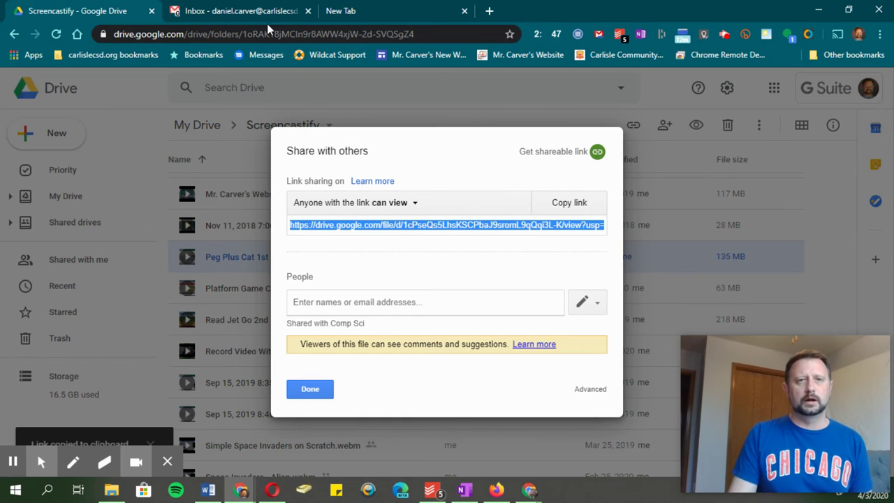
{"action": "left_click", "coordinate": [311, 389]}
{"action": "left_click", "coordinate": [230, 12]}
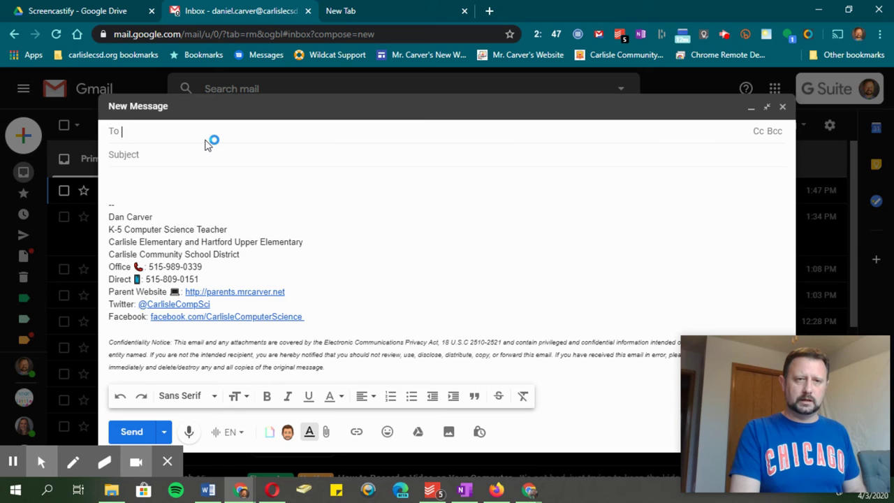
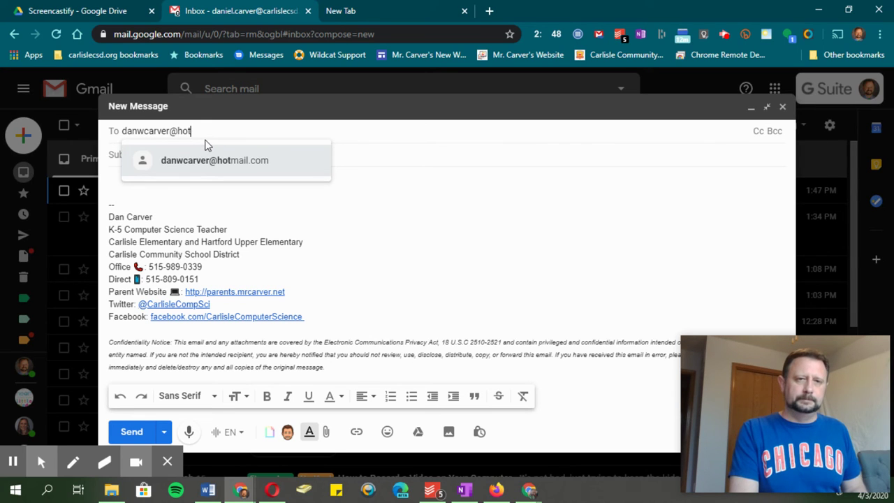
Enter the recipient's email address in the To field, correcting a typo.
{"action": "key", "text": "Return"}
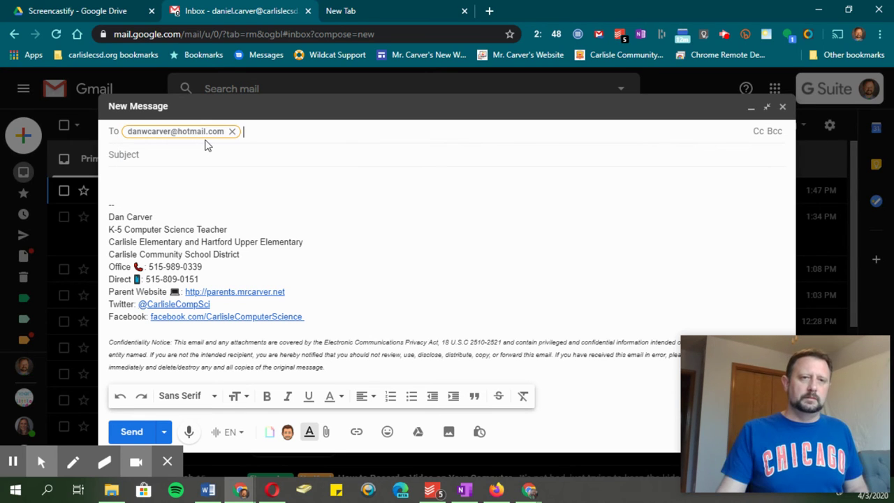
Give the message the subject 'Video' and paste the Drive link into the body.
{"action": "left_click", "coordinate": [199, 153]}
{"action": "type", "text": "Video"}
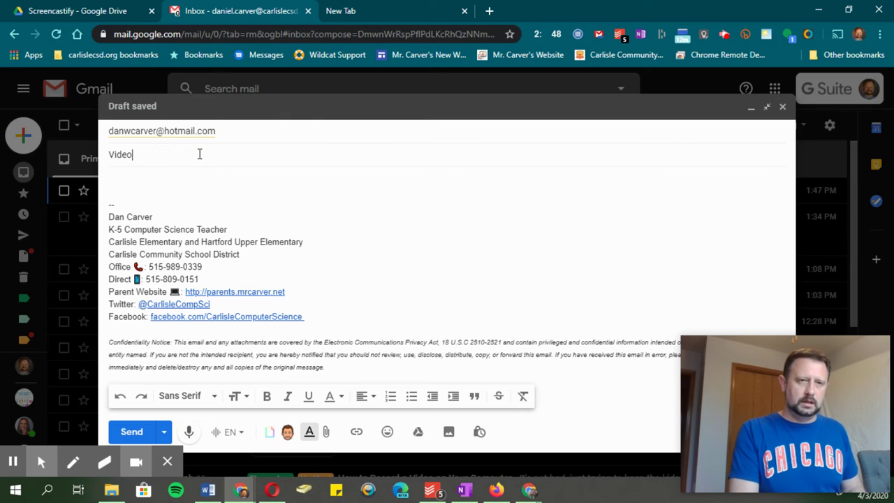
{"action": "key", "text": "Tab"}
{"action": "key", "text": "ctrl+v"}
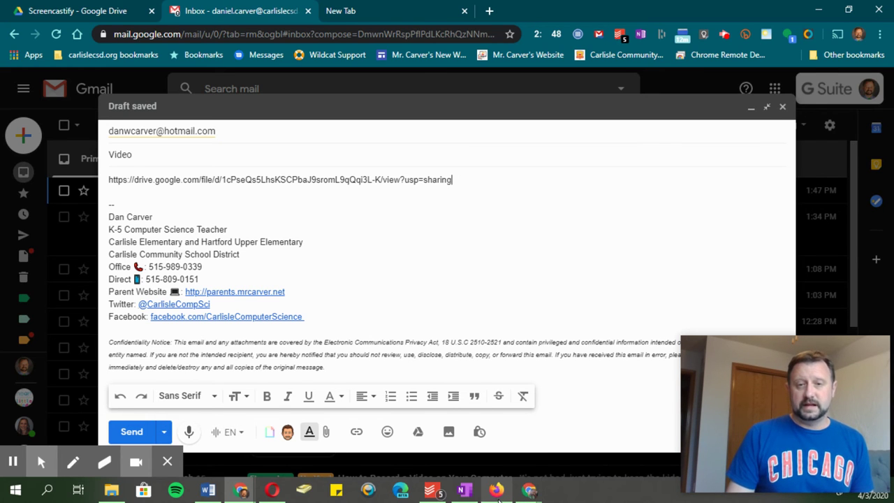
Bring up the Outlook 'Video for you' message and follow its drive.google.com link.
{"action": "left_click", "coordinate": [496, 490]}
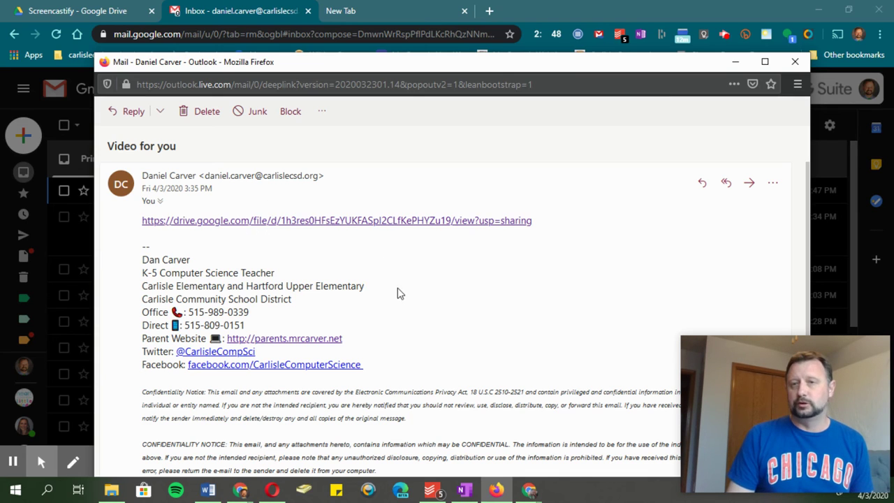
{"action": "left_click", "coordinate": [338, 220]}
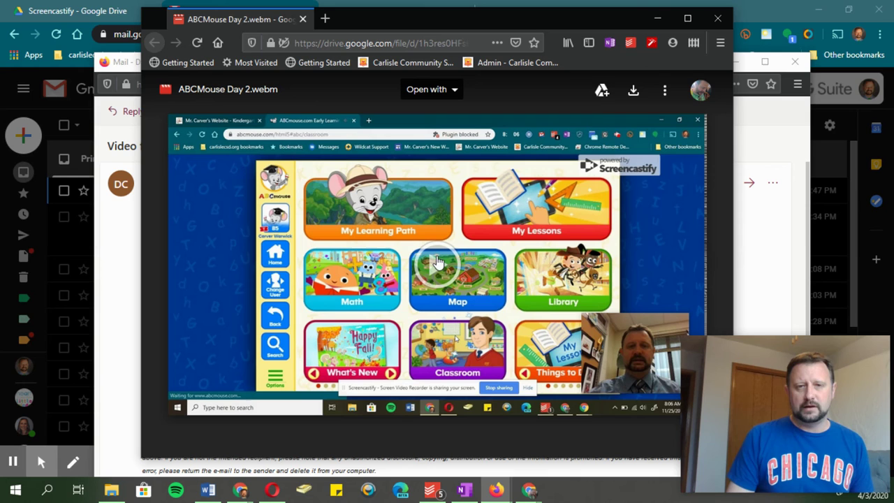
Maximize the window, play ABCMouse Day 2.webm, pause at 0:04, then minimize the window.
{"action": "left_click", "coordinate": [688, 20]}
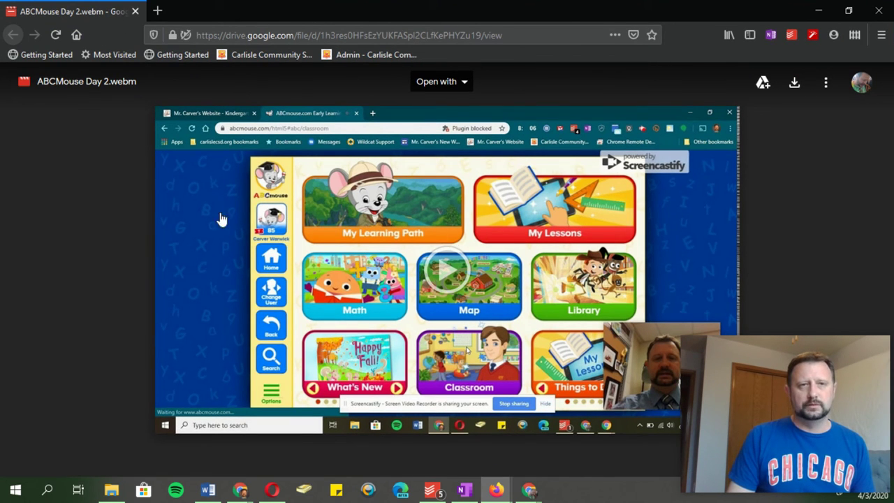
{"action": "left_click", "coordinate": [445, 279]}
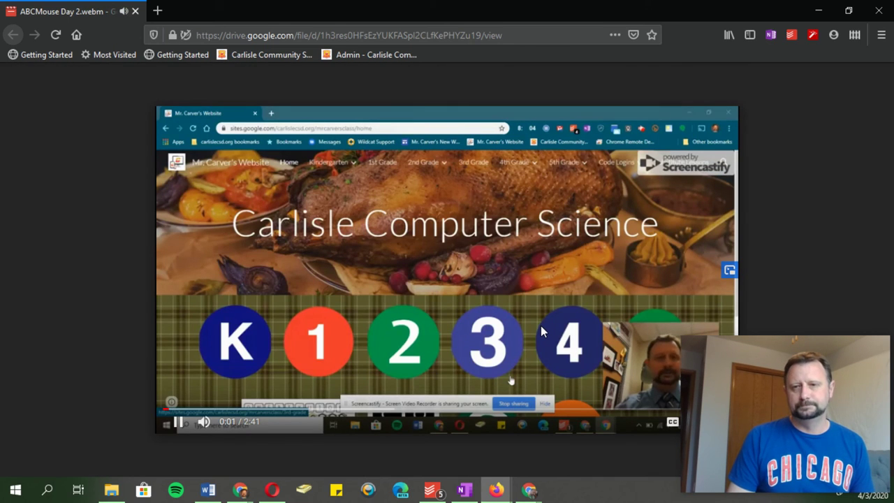
{"action": "left_click", "coordinate": [490, 299]}
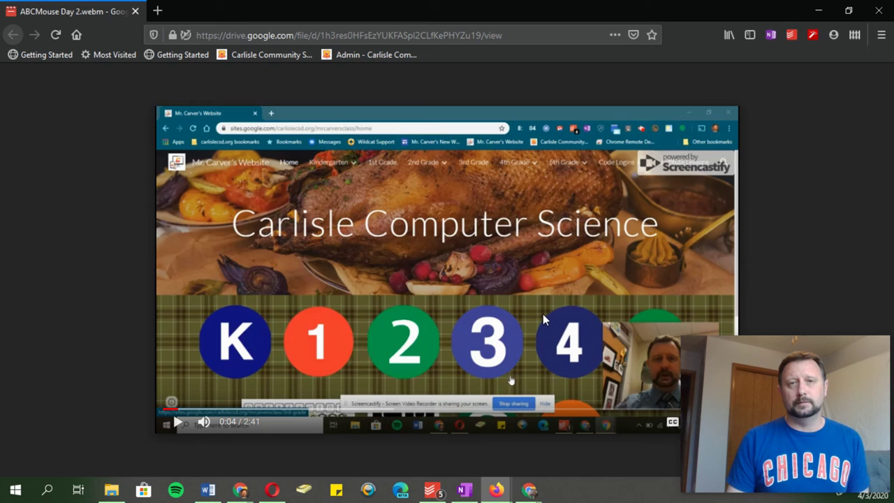
{"action": "left_click", "coordinate": [818, 10]}
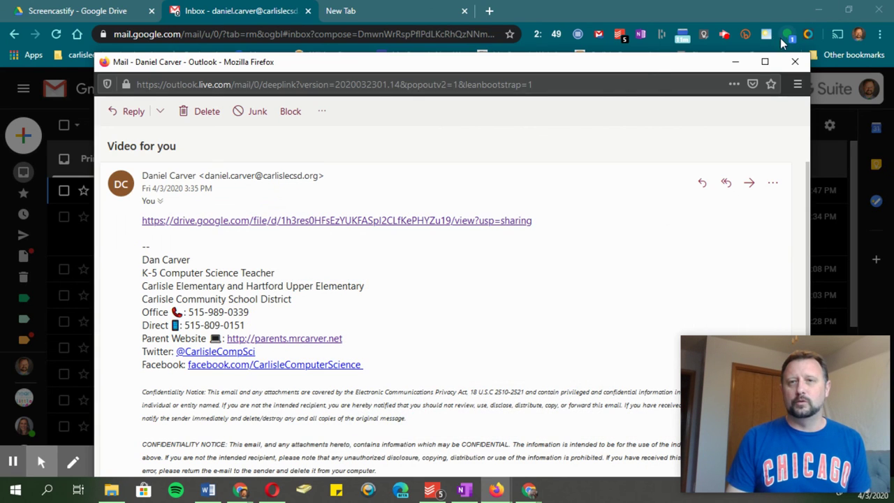